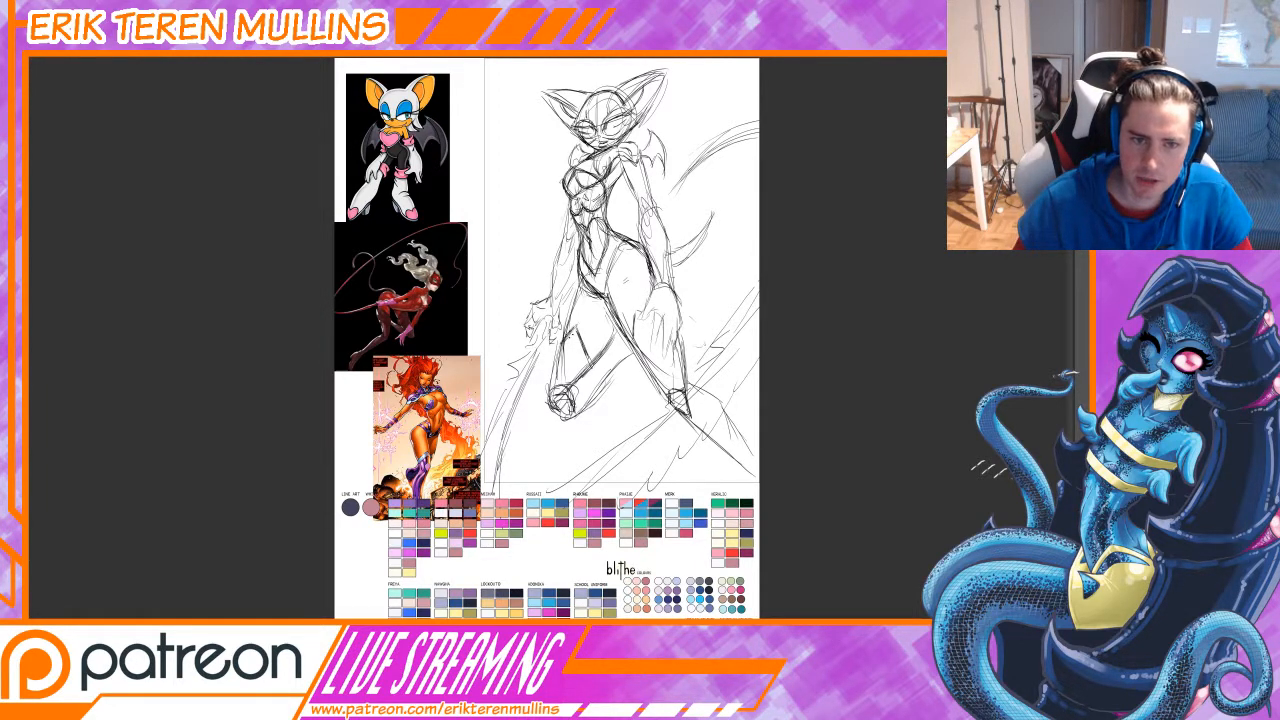
# Step: Sketch the glove cuffs on both of the bat character's forearms and define the left hand resting over the thigh
pyautogui.moveTo(558, 348)
pyautogui.mouseDown()
pyautogui.moveTo(550, 398)
pyautogui.moveTo(577, 390)
pyautogui.mouseUp()
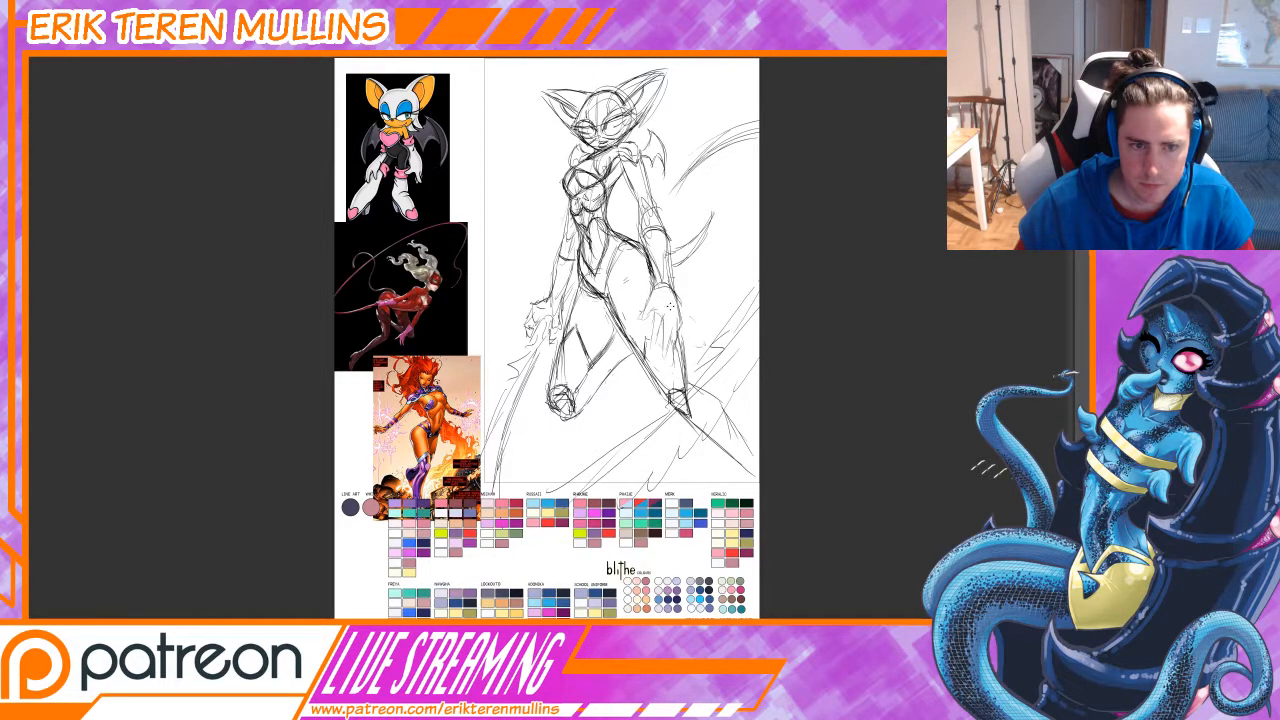
pyautogui.moveTo(648, 252); pyautogui.dragTo(660, 268)
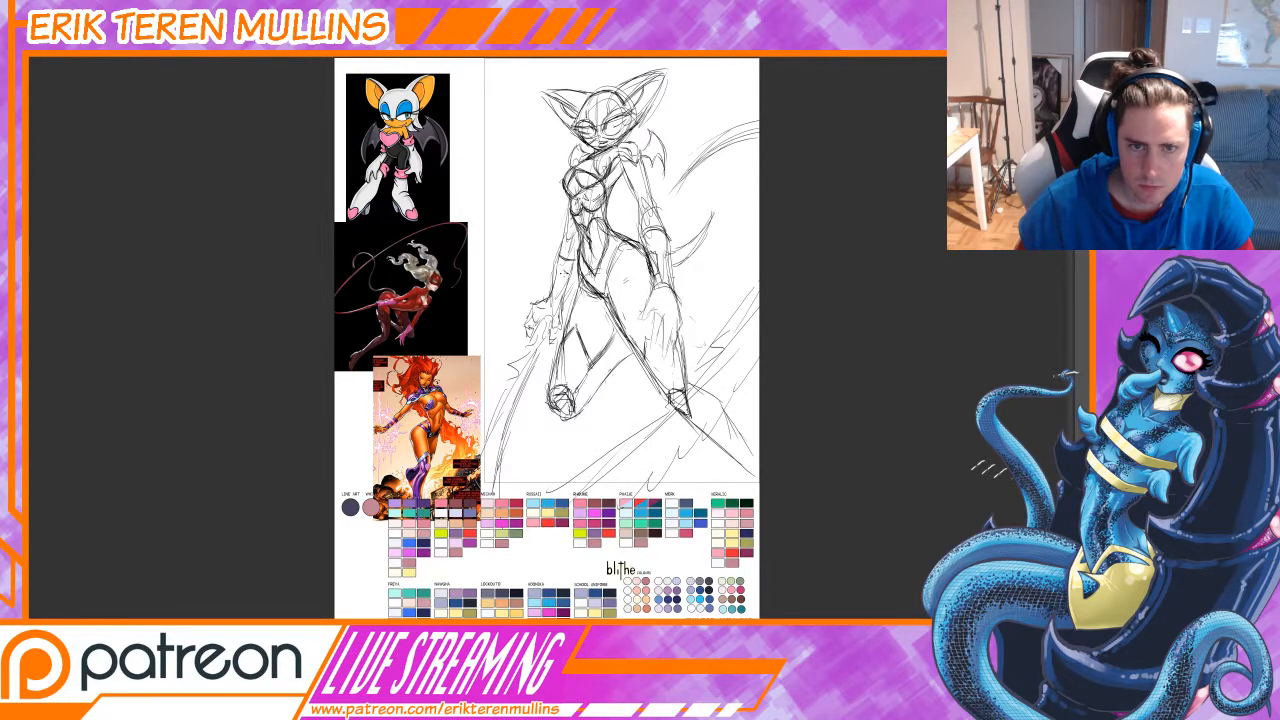
pyautogui.moveTo(565, 270); pyautogui.dragTo(555, 299)
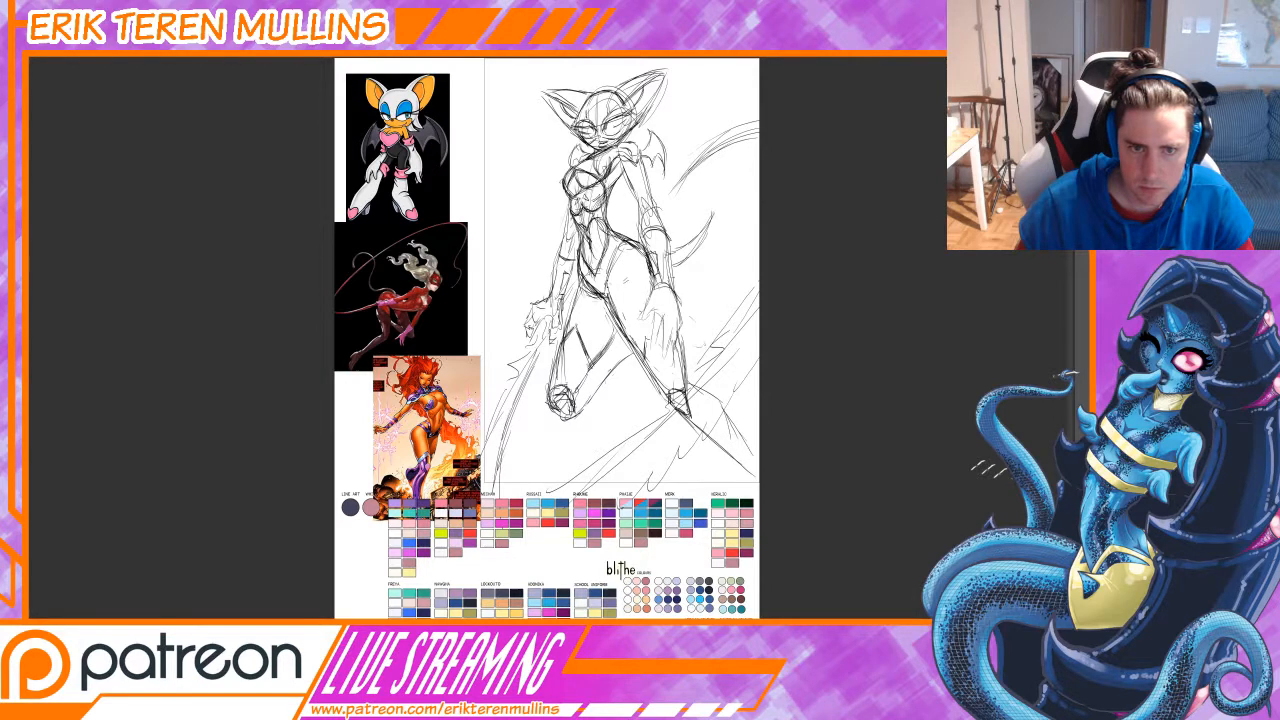
pyautogui.moveTo(660, 280)
pyautogui.mouseDown()
pyautogui.moveTo(647, 311)
pyautogui.moveTo(666, 238)
pyautogui.moveTo(671, 290)
pyautogui.moveTo(654, 346)
pyautogui.moveTo(666, 366)
pyautogui.moveTo(676, 318)
pyautogui.moveTo(670, 360)
pyautogui.mouseUp()
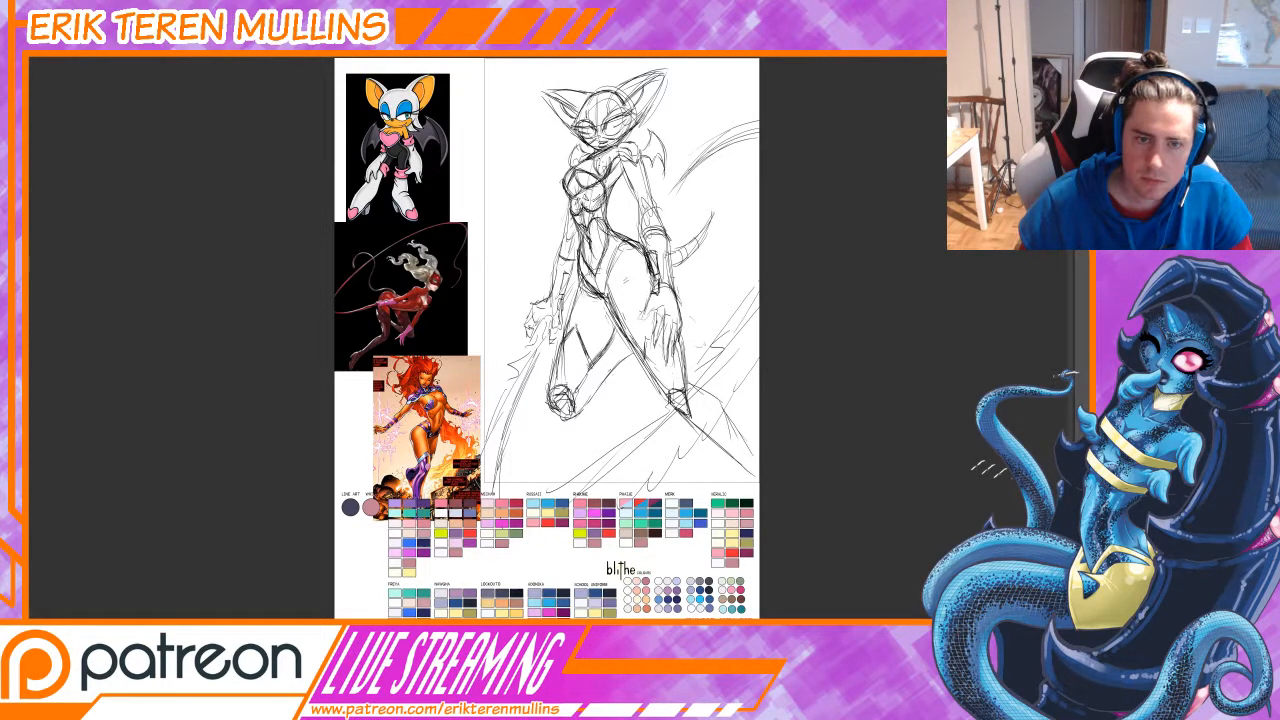
# Step: Rework the thigh contours and sketch pointed boot tops on both legs, undoing the stray strokes
pyautogui.moveTo(586, 354); pyautogui.dragTo(572, 396)
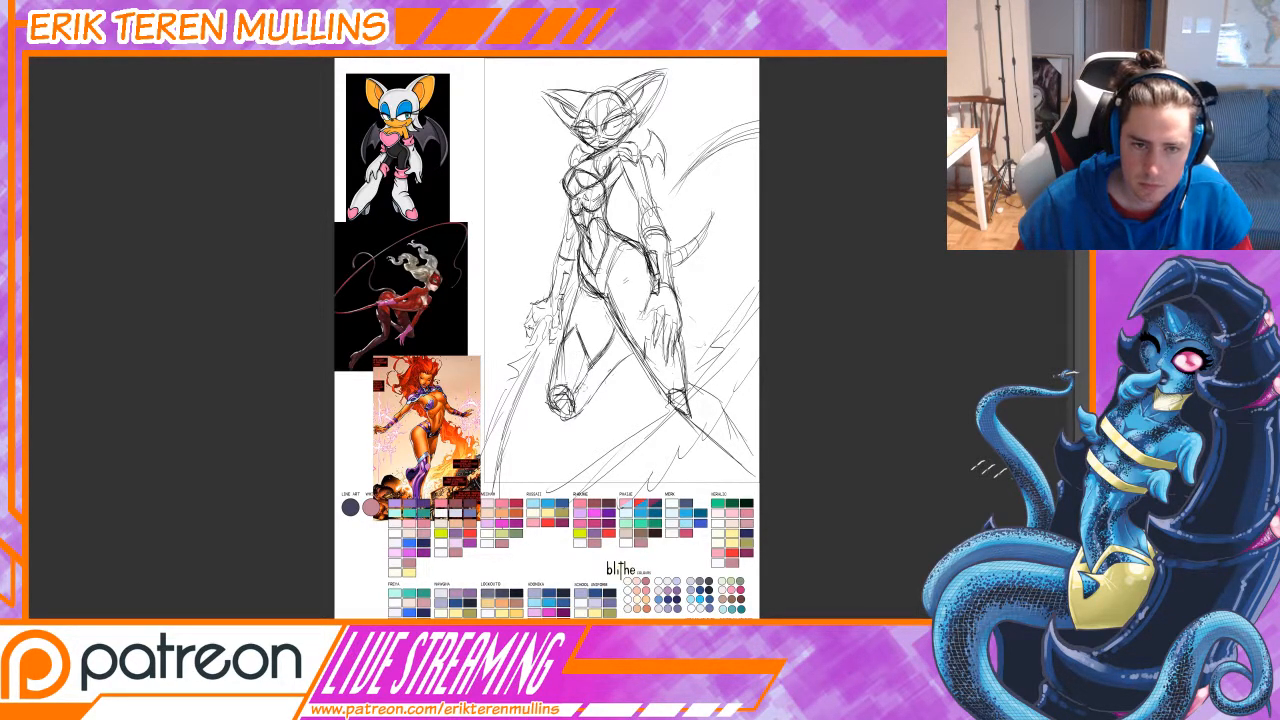
pyautogui.hotkey('ctrl', 'z')
pyautogui.moveTo(575, 332); pyautogui.dragTo(558, 386)
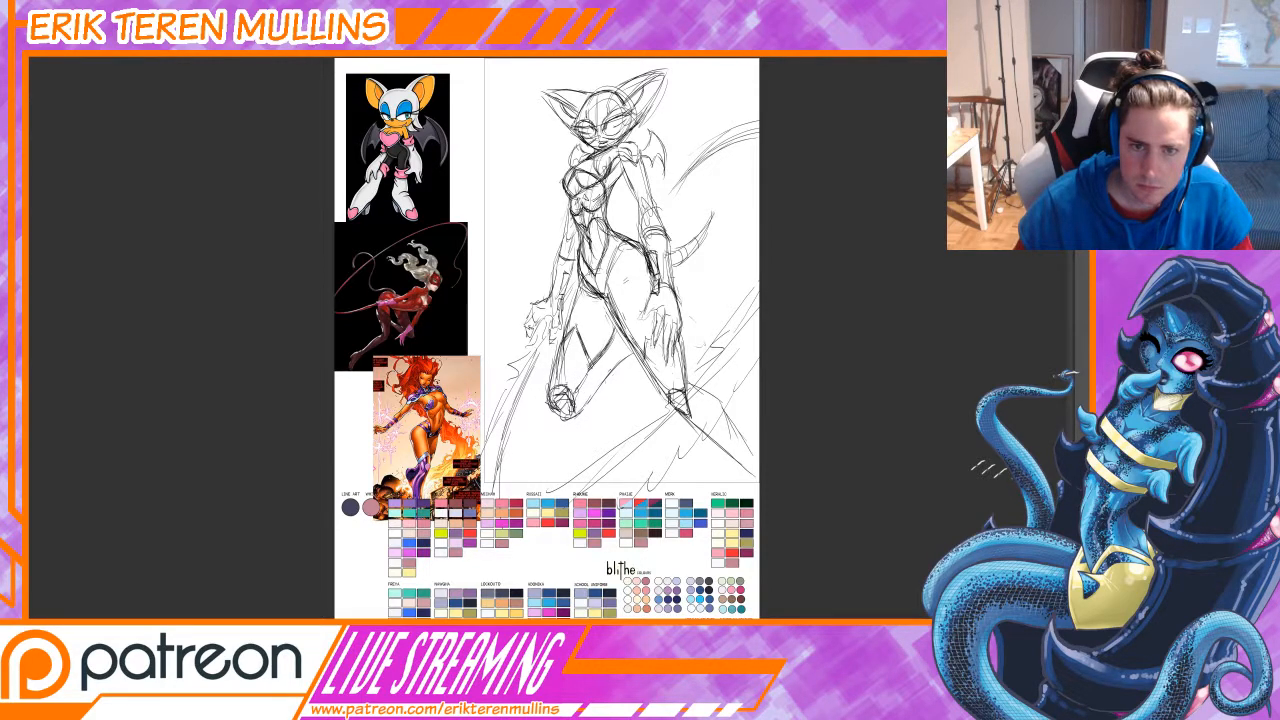
pyautogui.moveTo(647, 339); pyautogui.dragTo(677, 393)
pyautogui.hotkey('ctrl', 'z')
pyautogui.moveTo(645, 335)
pyautogui.mouseDown()
pyautogui.moveTo(675, 397)
pyautogui.moveTo(750, 474)
pyautogui.mouseUp()
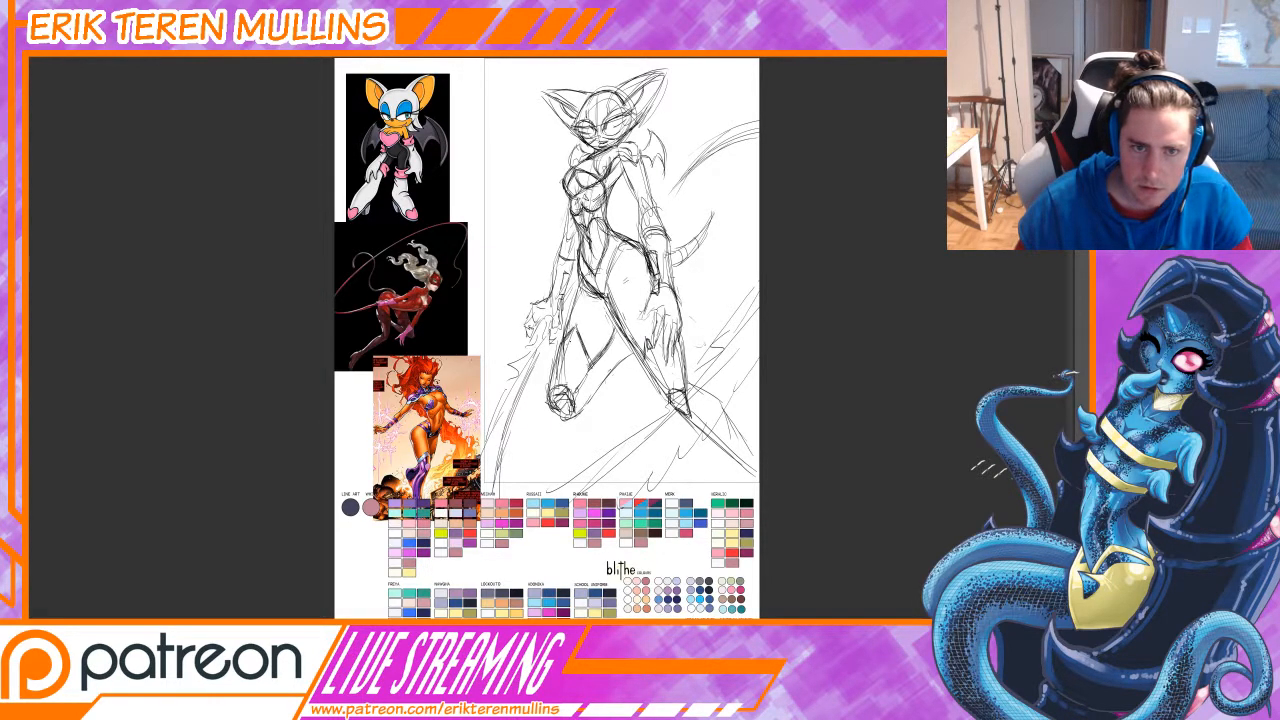
pyautogui.moveTo(573, 327); pyautogui.dragTo(578, 344)
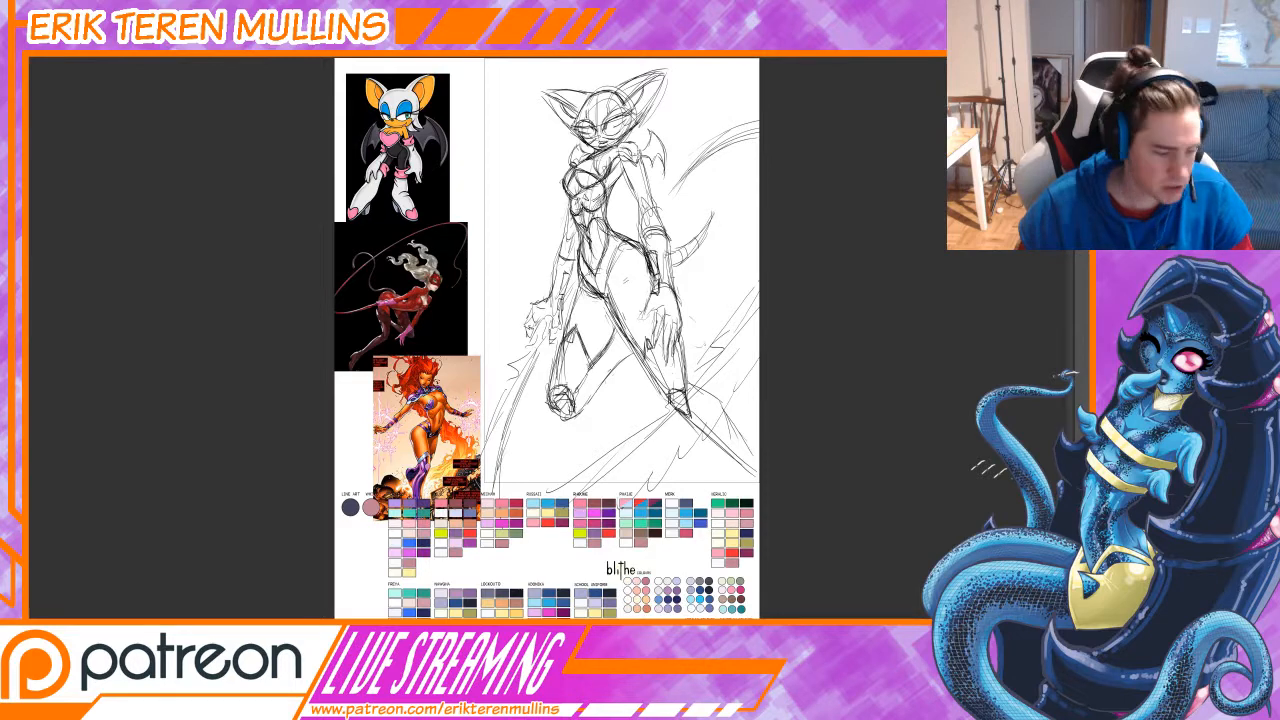
# Step: Add curved band lines around the gloves on both forearms of the figure
pyautogui.moveTo(539, 145); pyautogui.dragTo(637, 154)
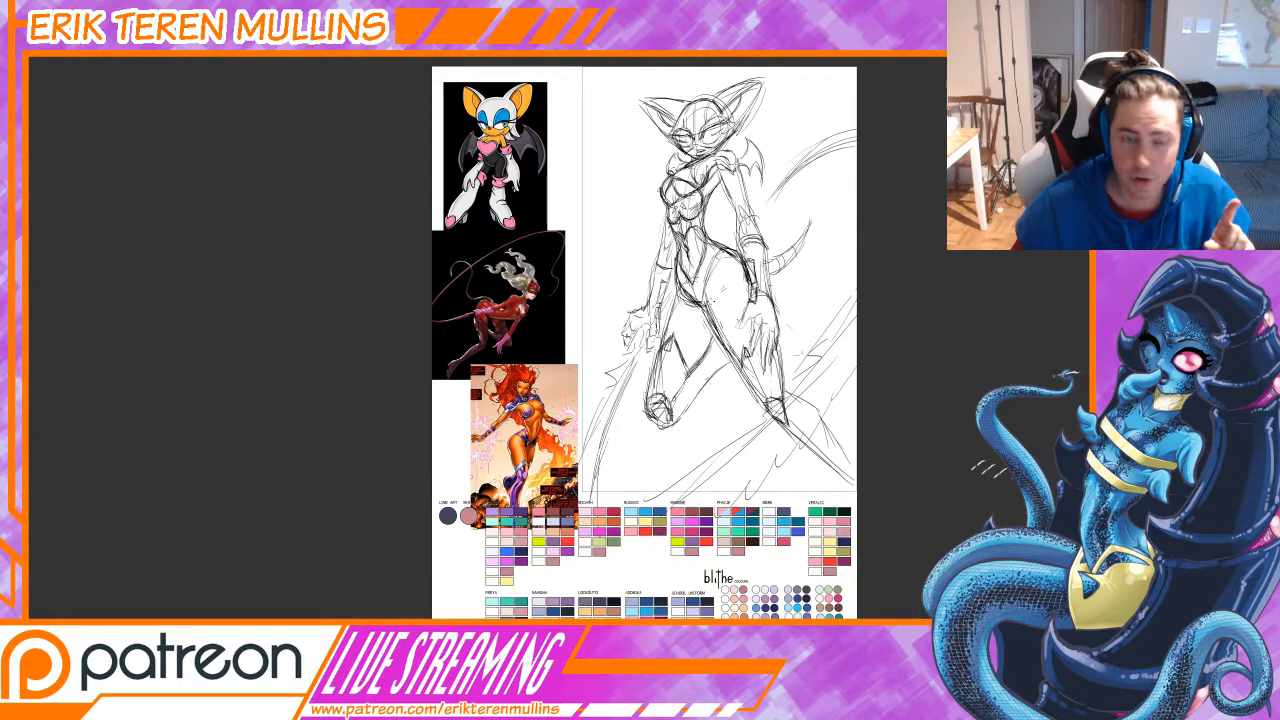
pyautogui.moveTo(758, 305); pyautogui.dragTo(613, 363)
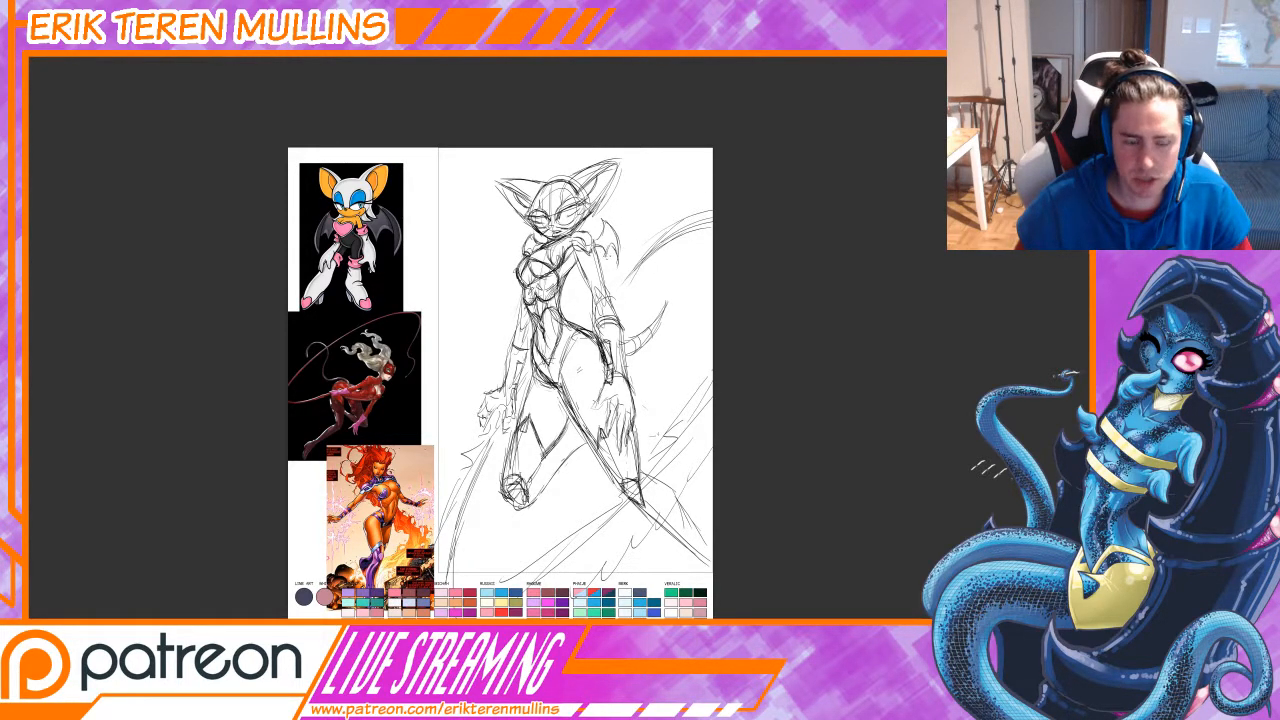
pyautogui.moveTo(578, 252)
pyautogui.mouseDown()
pyautogui.moveTo(591, 295)
pyautogui.moveTo(606, 298)
pyautogui.moveTo(598, 310)
pyautogui.moveTo(618, 312)
pyautogui.mouseUp()
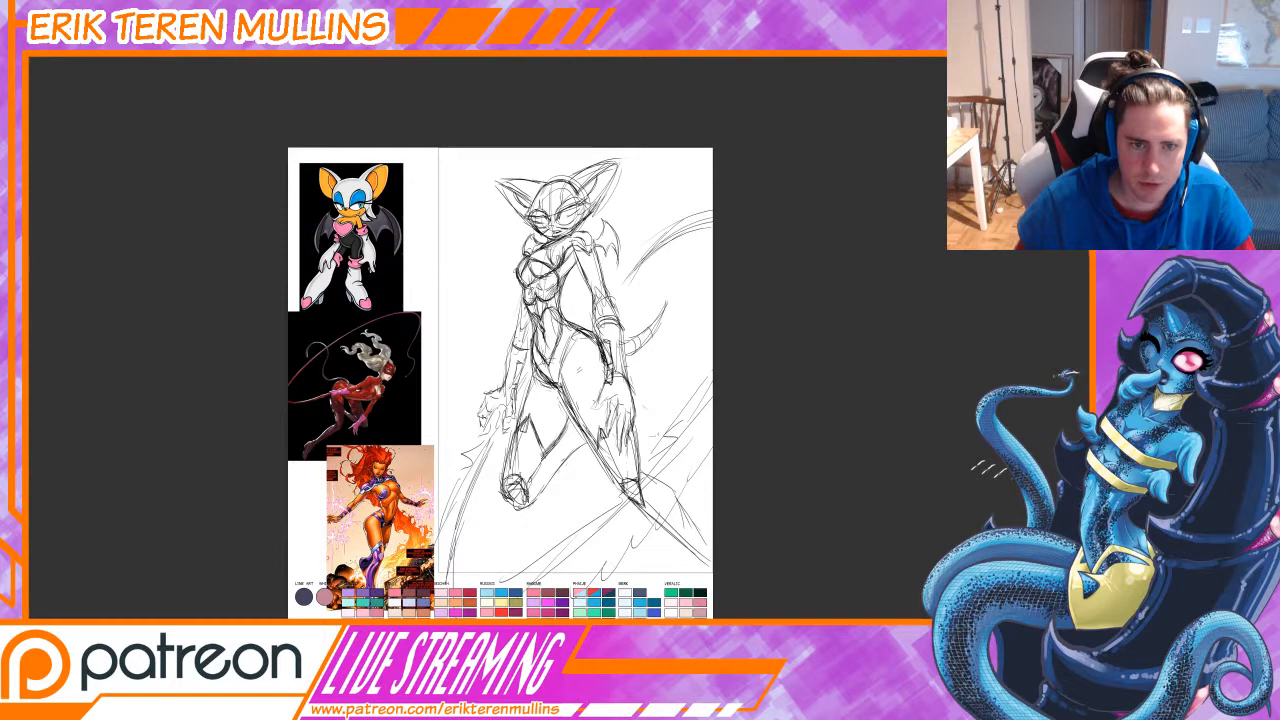
pyautogui.moveTo(511, 349); pyautogui.dragTo(528, 354)
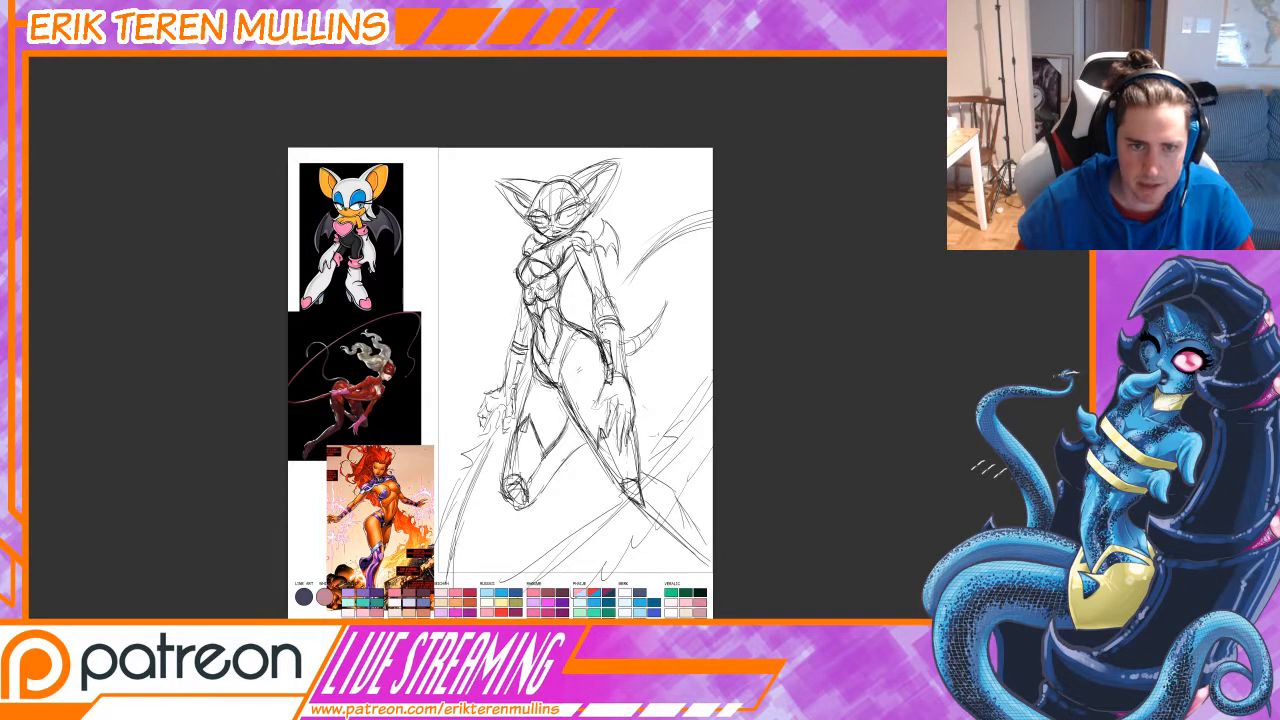
pyautogui.moveTo(599, 325); pyautogui.dragTo(619, 330)
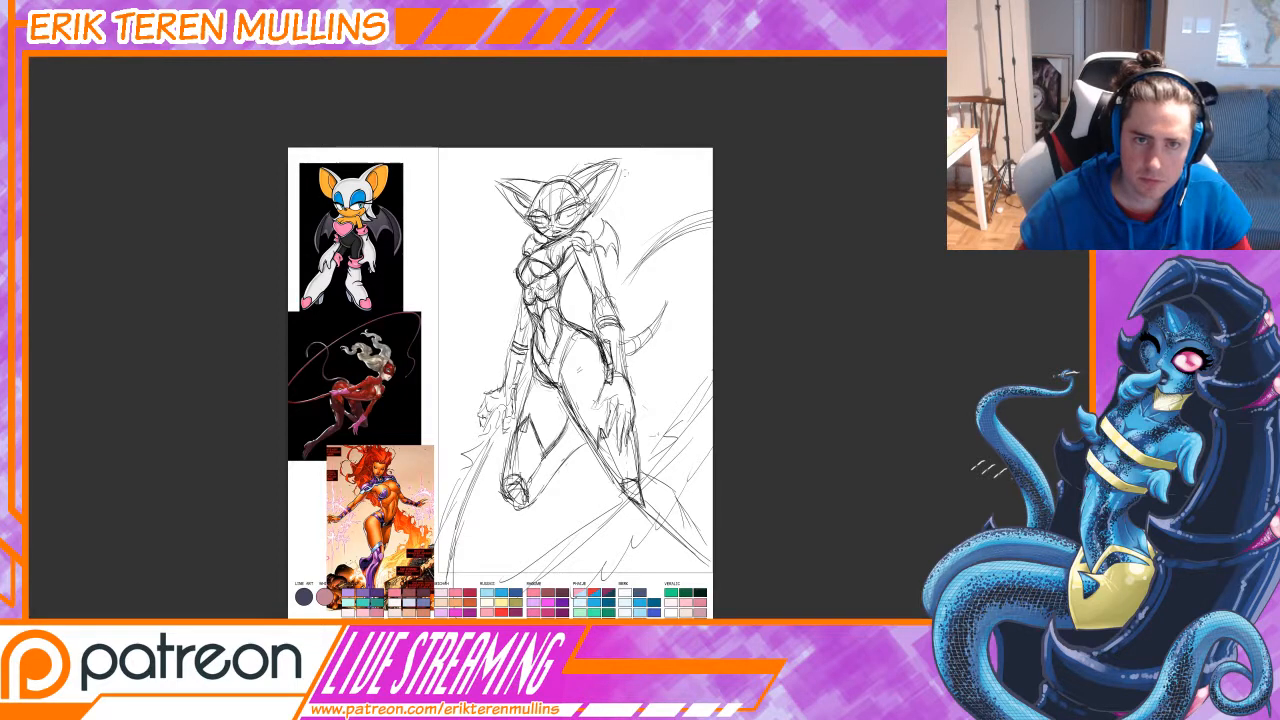
# Step: Rough in loose curved and jagged strokes beside the character's left ear and down past the tail
pyautogui.moveTo(626, 175); pyautogui.dragTo(659, 174)
pyautogui.moveTo(671, 183)
pyautogui.mouseDown()
pyautogui.moveTo(673, 205)
pyautogui.moveTo(667, 161)
pyautogui.mouseUp()
pyautogui.moveTo(661, 173)
pyautogui.mouseDown()
pyautogui.moveTo(669, 189)
pyautogui.moveTo(685, 181)
pyautogui.mouseUp()
pyautogui.moveTo(687, 238)
pyautogui.mouseDown()
pyautogui.moveTo(686, 374)
pyautogui.moveTo(678, 314)
pyautogui.moveTo(639, 288)
pyautogui.moveTo(690, 358)
pyautogui.mouseUp()
pyautogui.moveTo(697, 298); pyautogui.dragTo(687, 360)
pyautogui.moveTo(658, 298); pyautogui.dragTo(637, 272)
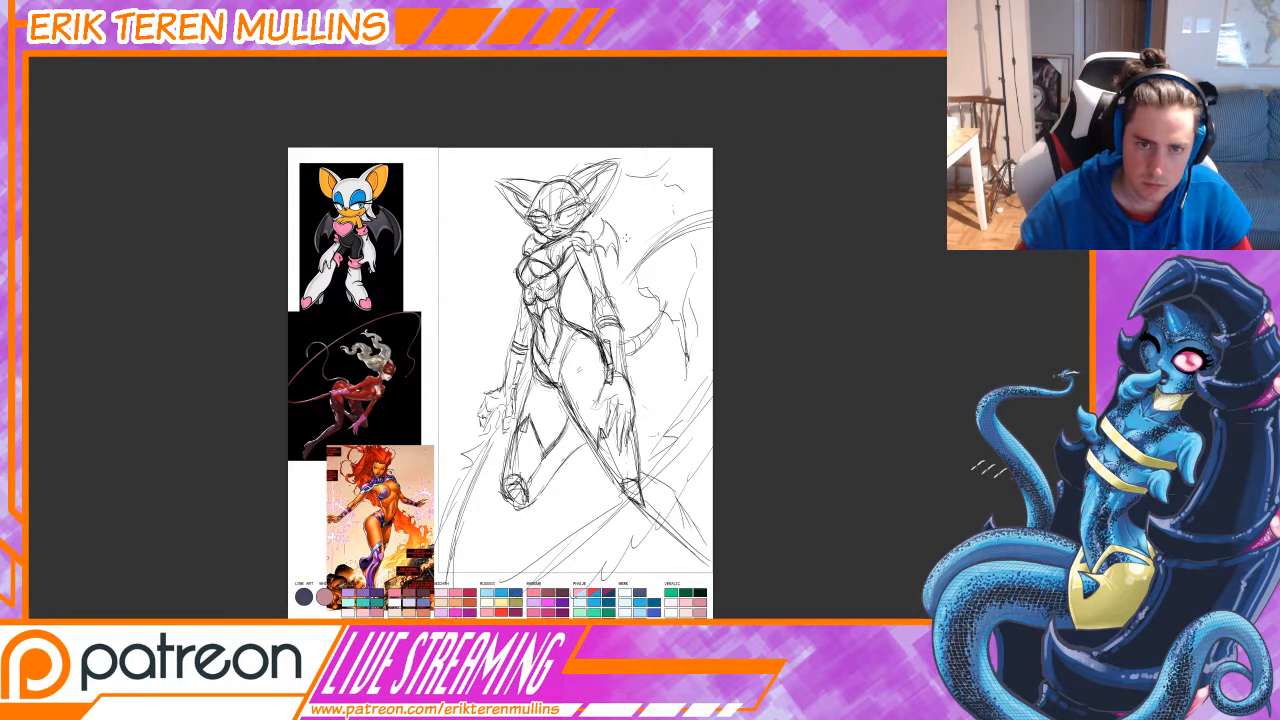
pyautogui.moveTo(638, 224); pyautogui.dragTo(604, 206)
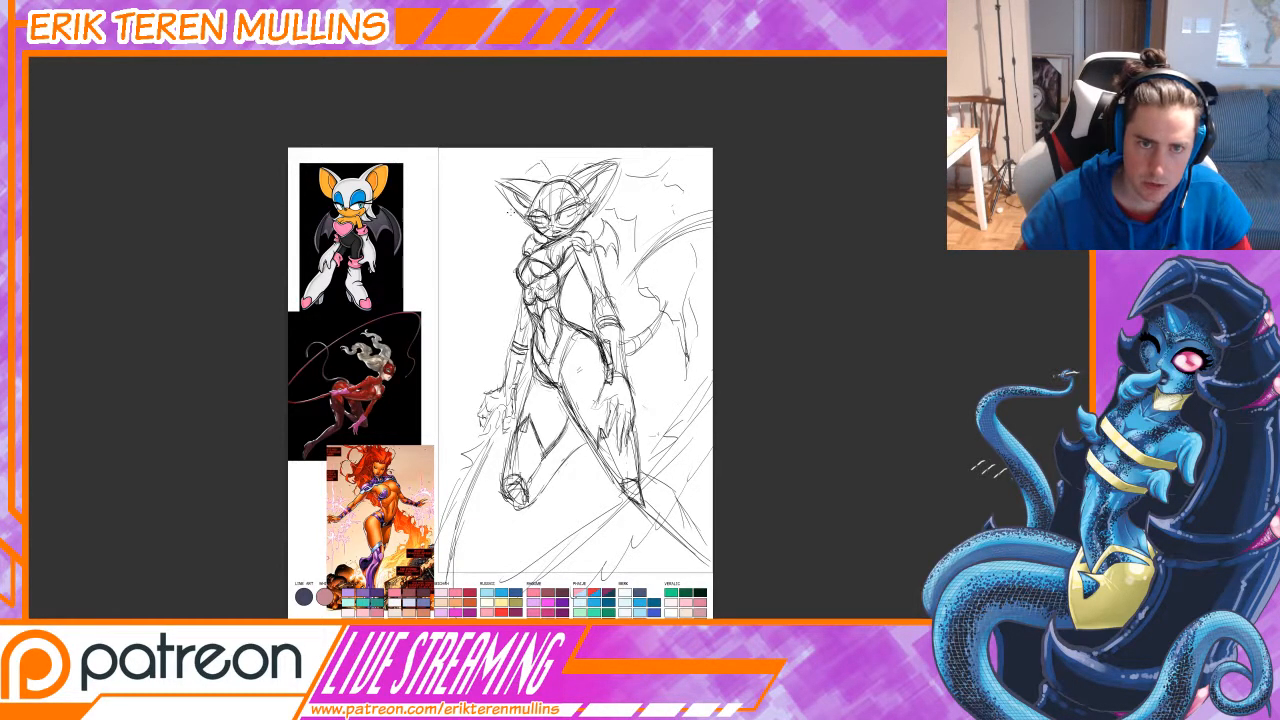
# Step: Sketch matching loose flowing strokes beside the character's right ear and down along the right arm
pyautogui.moveTo(514, 206)
pyautogui.mouseDown()
pyautogui.moveTo(472, 226)
pyautogui.moveTo(466, 264)
pyautogui.mouseUp()
pyautogui.moveTo(486, 270)
pyautogui.mouseDown()
pyautogui.moveTo(486, 308)
pyautogui.moveTo(462, 368)
pyautogui.moveTo(499, 322)
pyautogui.mouseUp()
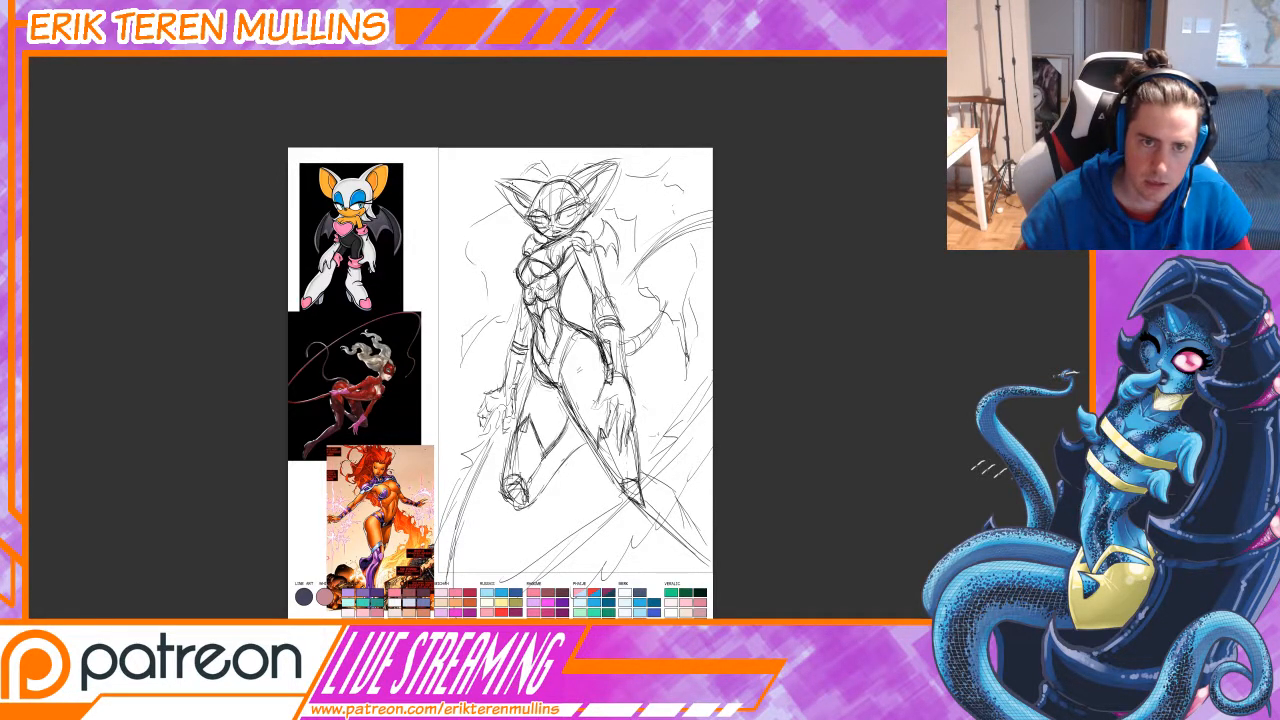
pyautogui.moveTo(508, 194); pyautogui.dragTo(468, 234)
pyautogui.moveTo(500, 208)
pyautogui.mouseDown()
pyautogui.moveTo(478, 250)
pyautogui.moveTo(514, 320)
pyautogui.mouseUp()
pyautogui.moveTo(506, 288); pyautogui.dragTo(510, 226)
# Step: Build up the loose background shape around the left ear and tail with additional overlapping strokes
pyautogui.moveTo(640, 208); pyautogui.dragTo(620, 190)
pyautogui.moveTo(644, 234); pyautogui.dragTo(642, 210)
pyautogui.moveTo(668, 170); pyautogui.dragTo(622, 178)
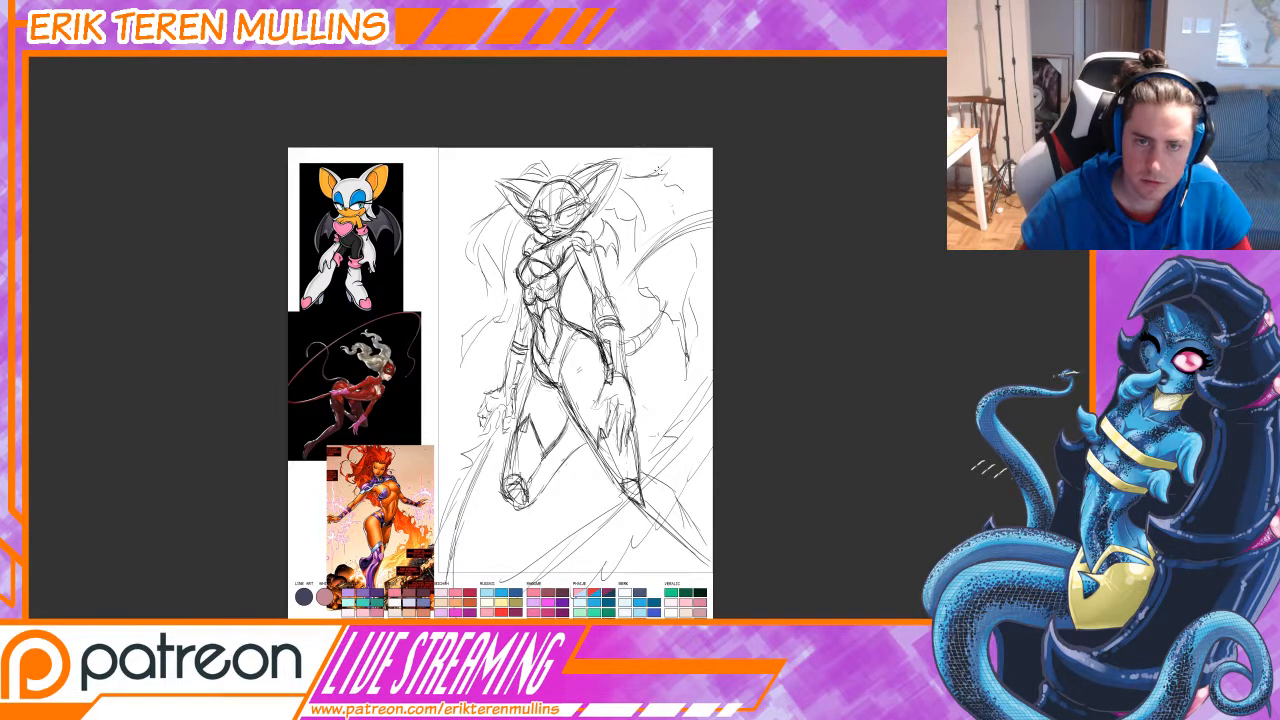
pyautogui.moveTo(676, 222); pyautogui.dragTo(662, 180)
pyautogui.moveTo(666, 204)
pyautogui.mouseDown()
pyautogui.moveTo(634, 186)
pyautogui.moveTo(650, 222)
pyautogui.moveTo(640, 244)
pyautogui.moveTo(650, 232)
pyautogui.moveTo(690, 360)
pyautogui.mouseUp()
pyautogui.moveTo(688, 306); pyautogui.dragTo(692, 368)
pyautogui.moveTo(690, 282); pyautogui.dragTo(692, 346)
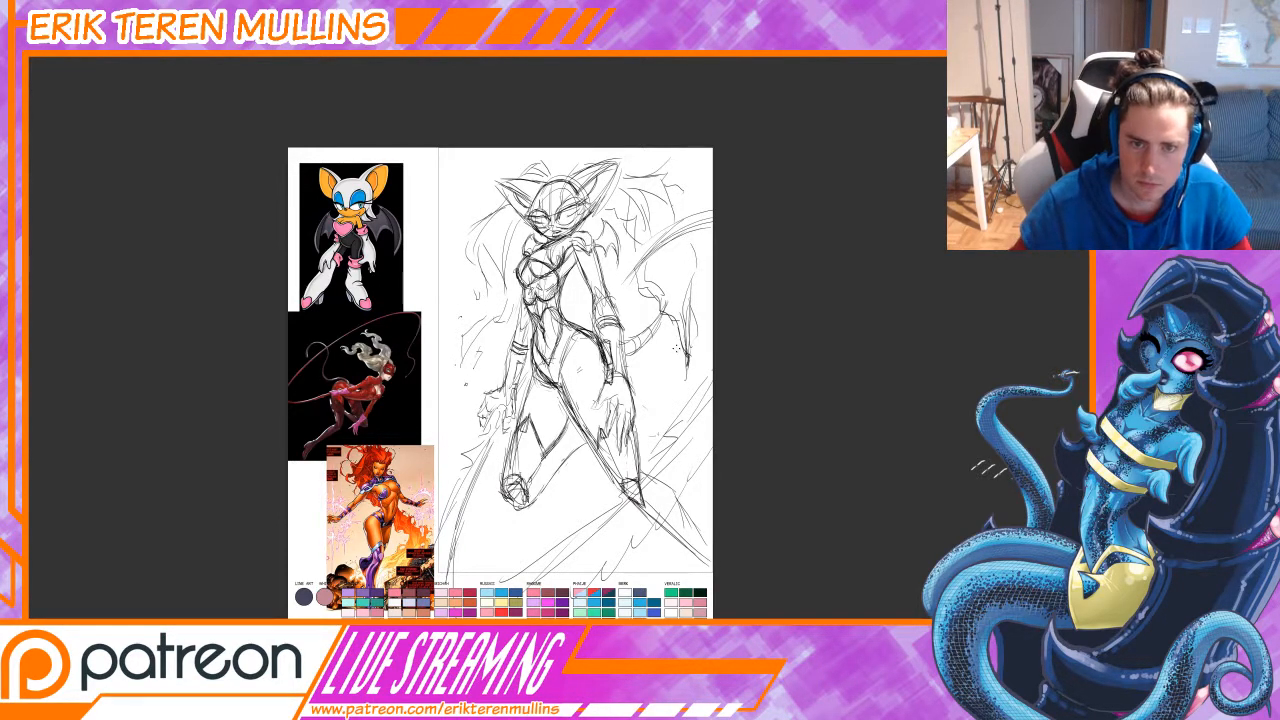
# Step: Clean up and redraw the left forearm, wrist and glove bands above the hand on the thigh
pyautogui.moveTo(625, 378); pyautogui.dragTo(647, 352)
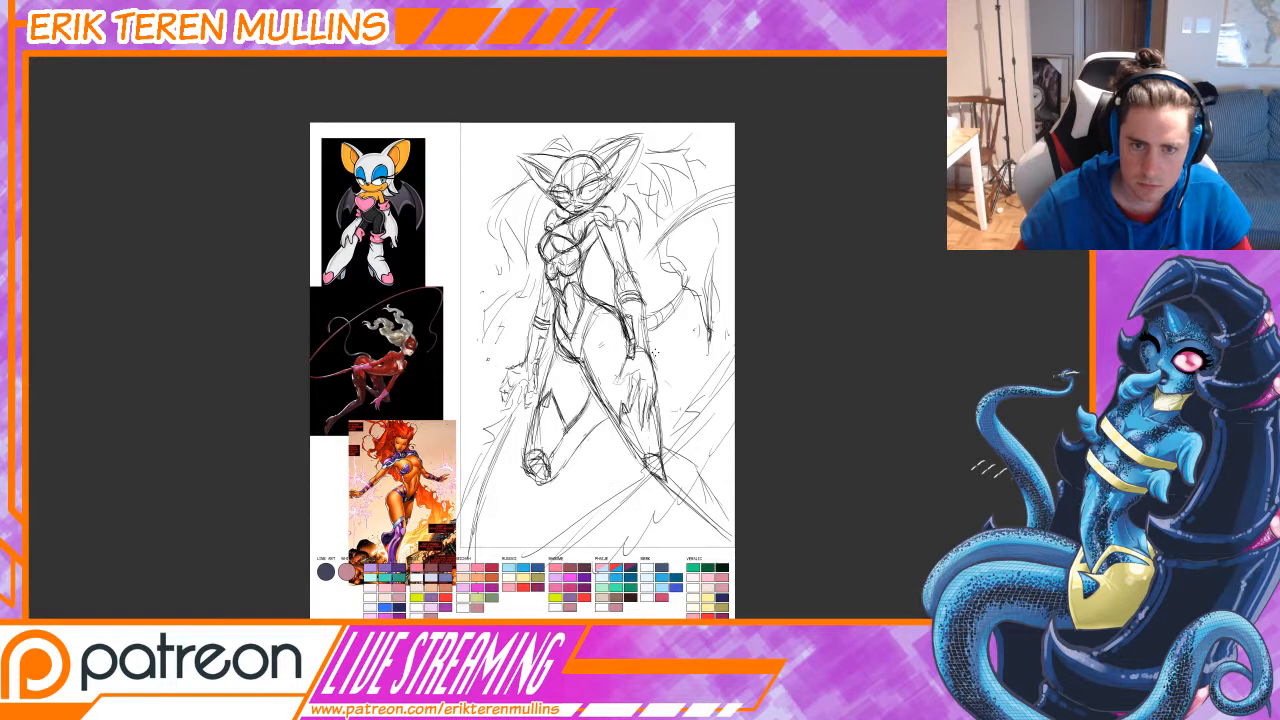
pyautogui.moveTo(657, 376)
pyautogui.mouseDown()
pyautogui.moveTo(643, 382)
pyautogui.moveTo(626, 312)
pyautogui.moveTo(641, 356)
pyautogui.mouseUp()
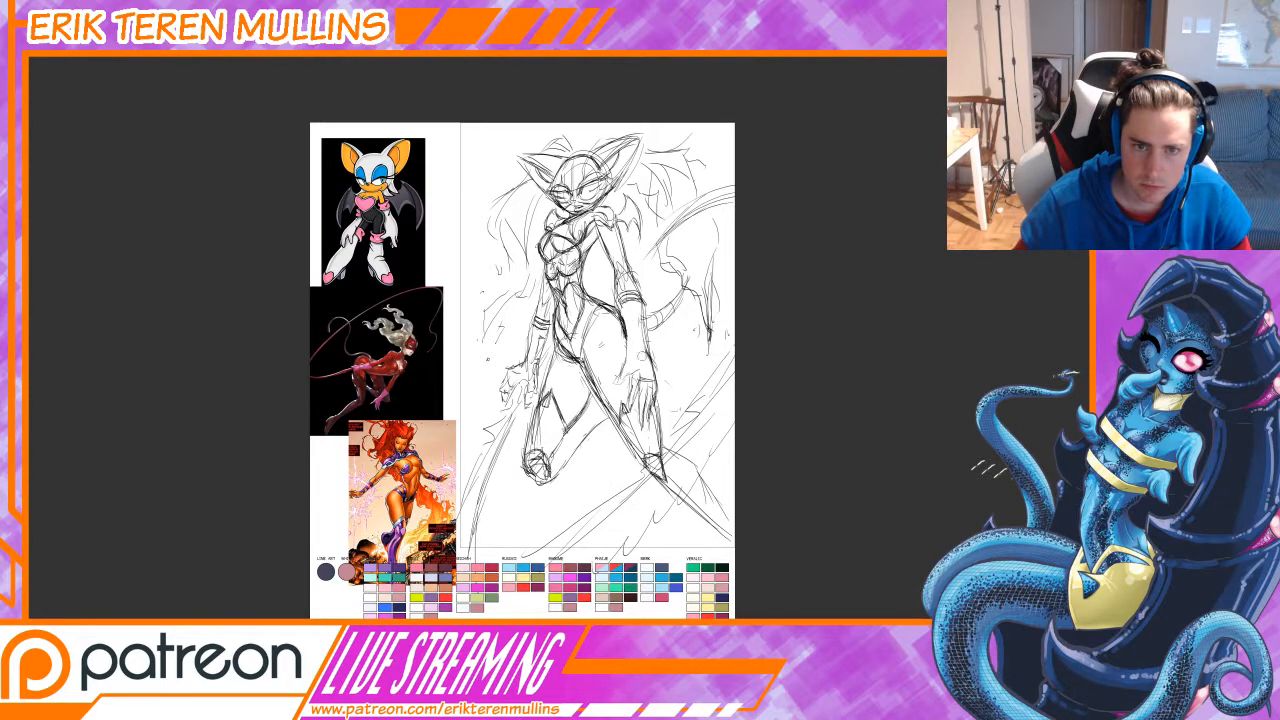
pyautogui.moveTo(622, 310); pyautogui.dragTo(636, 354)
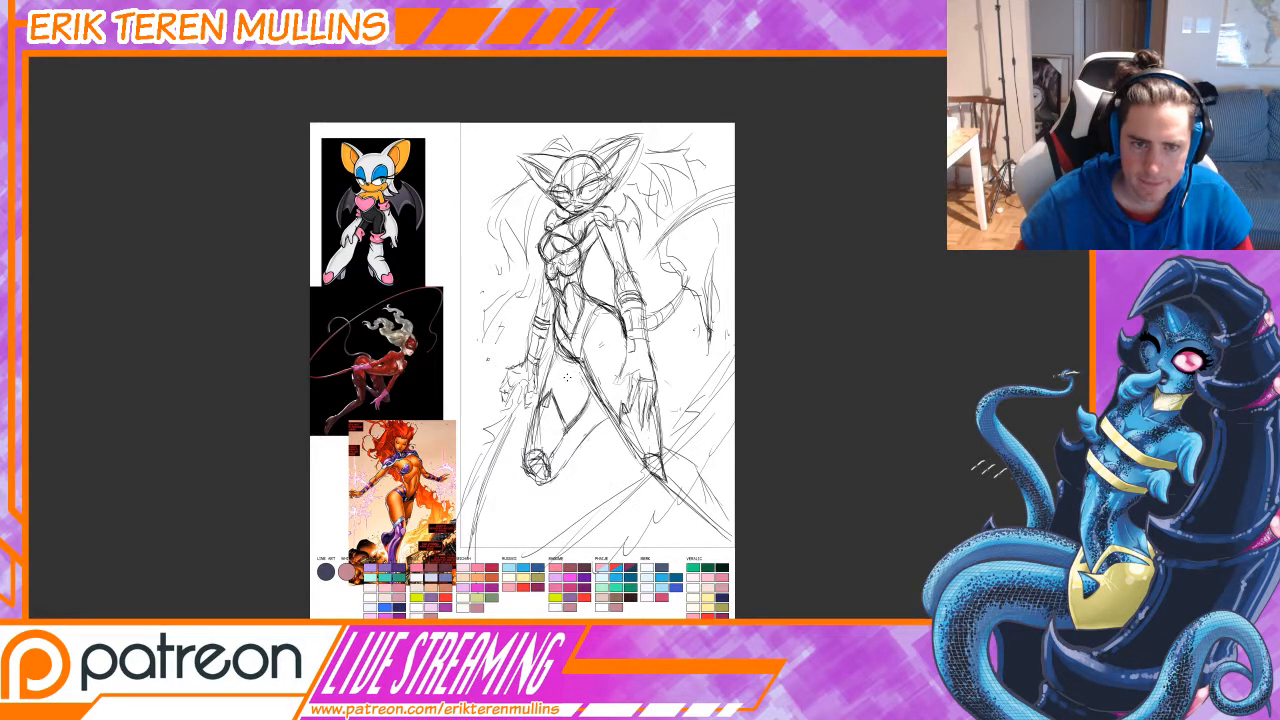
# Step: Refine the inner contour lines of both thighs and touch up the arm outlines of the sketch
pyautogui.moveTo(562, 358); pyautogui.dragTo(549, 388)
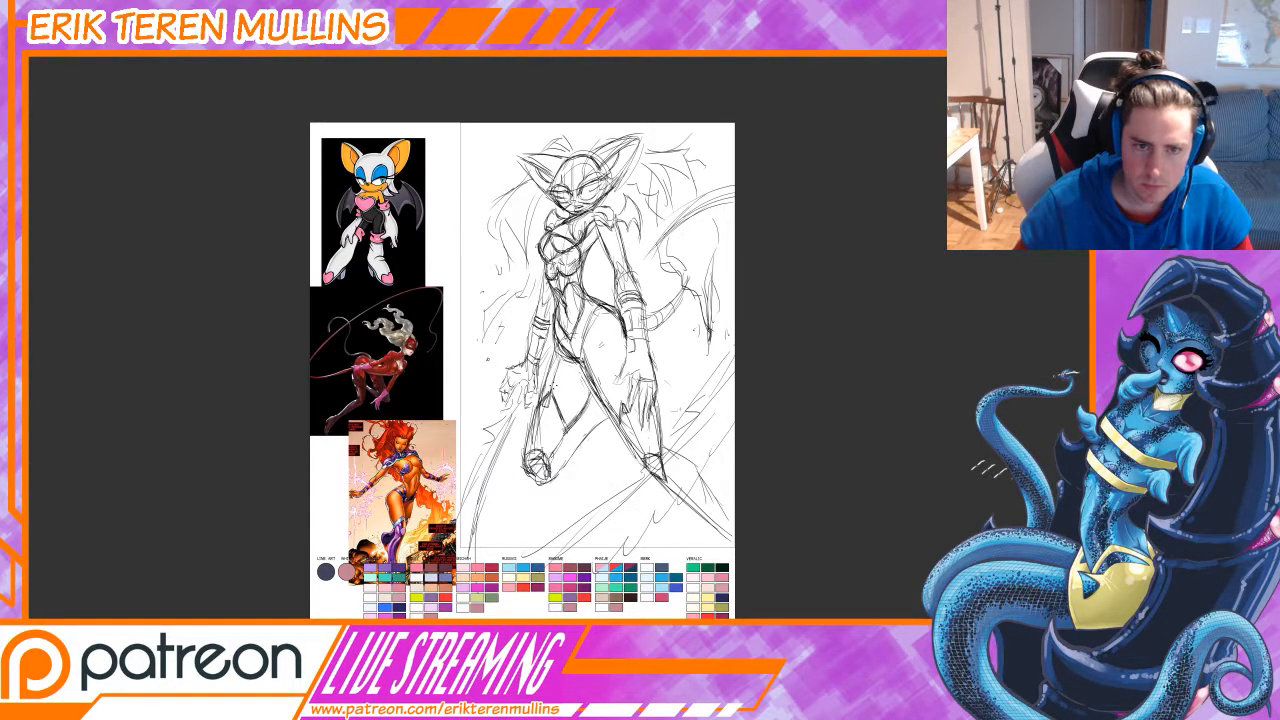
pyautogui.moveTo(592, 340)
pyautogui.mouseDown()
pyautogui.moveTo(626, 402)
pyautogui.moveTo(614, 386)
pyautogui.mouseUp()
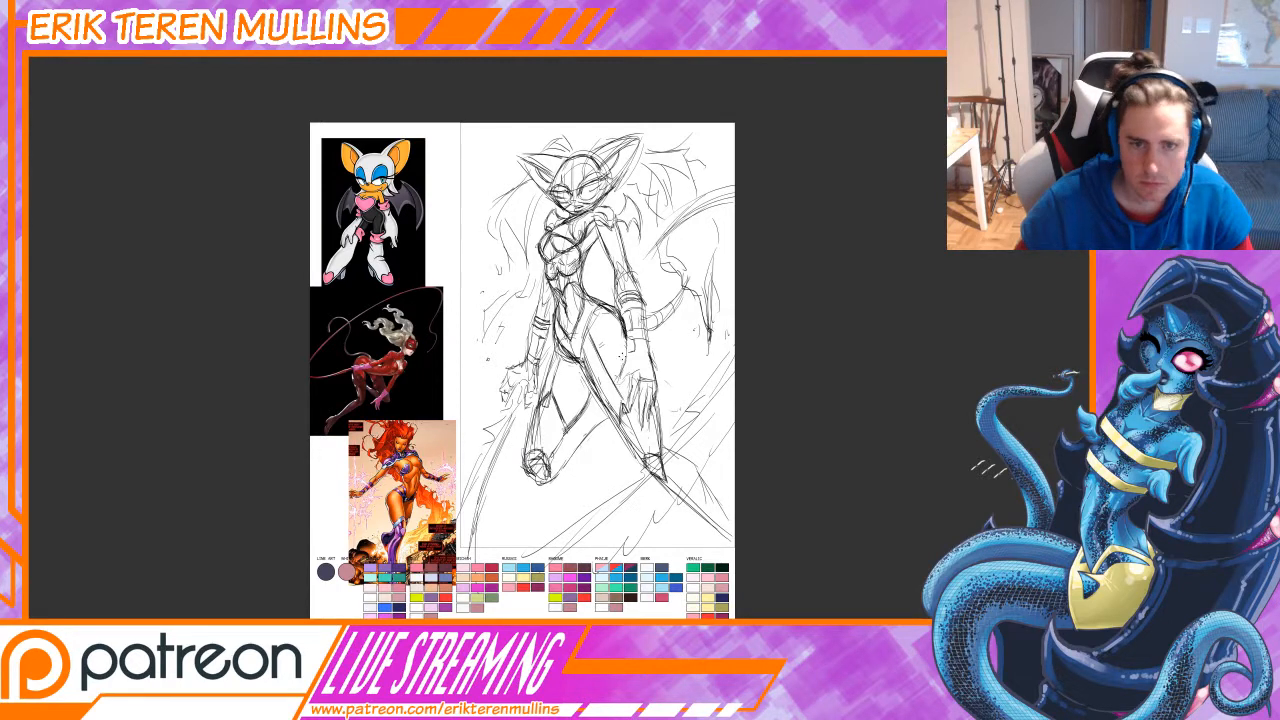
pyautogui.moveTo(596, 283); pyautogui.dragTo(601, 295)
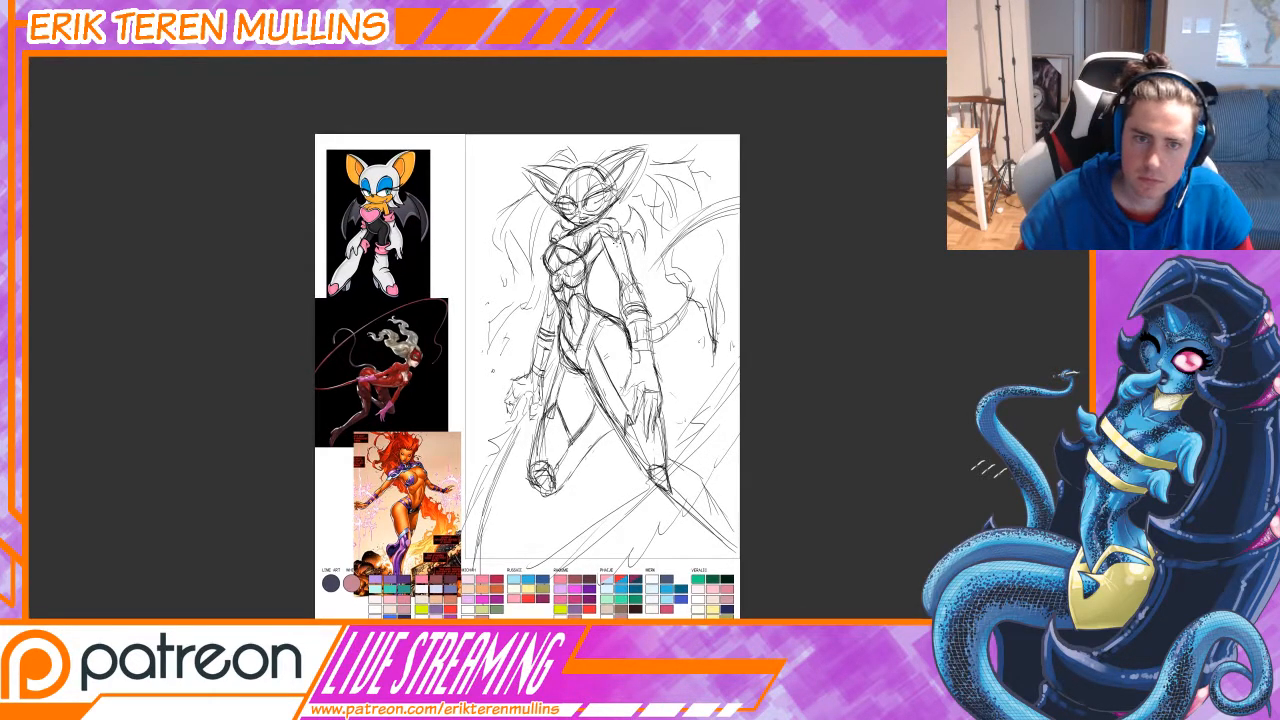
pyautogui.moveTo(615, 244); pyautogui.dragTo(637, 306)
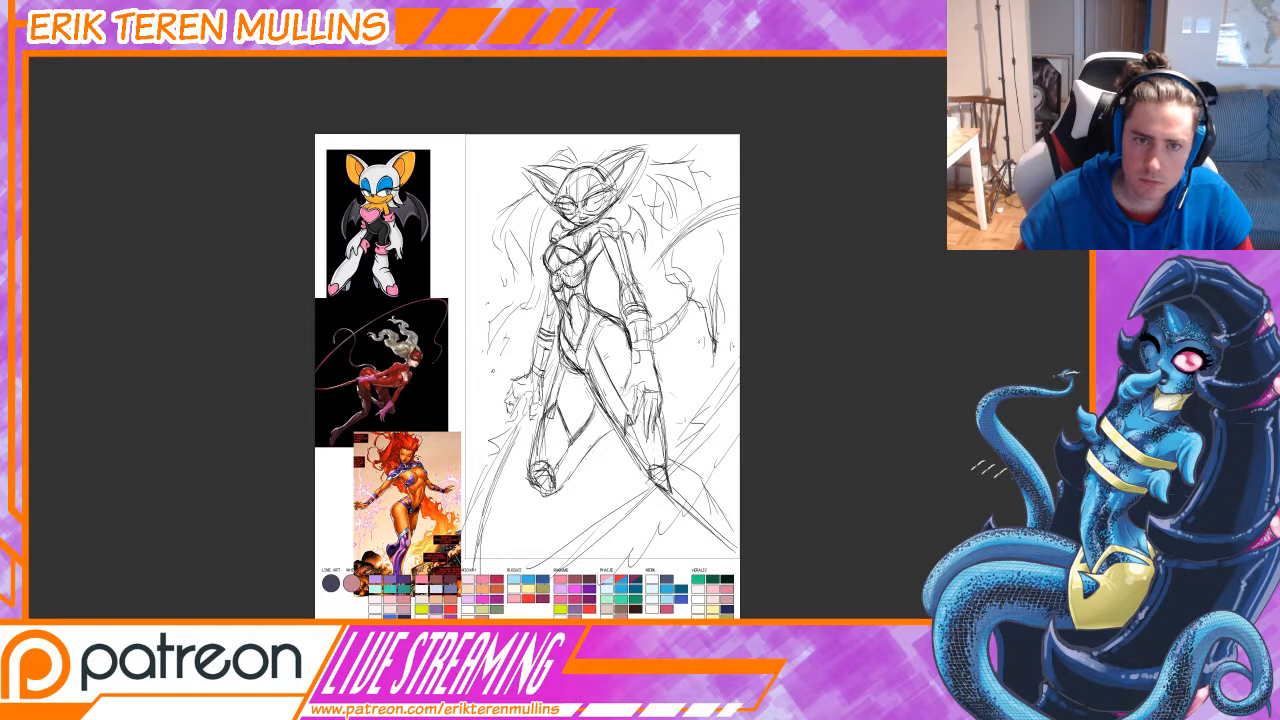
pyautogui.moveTo(554, 300); pyautogui.dragTo(549, 329)
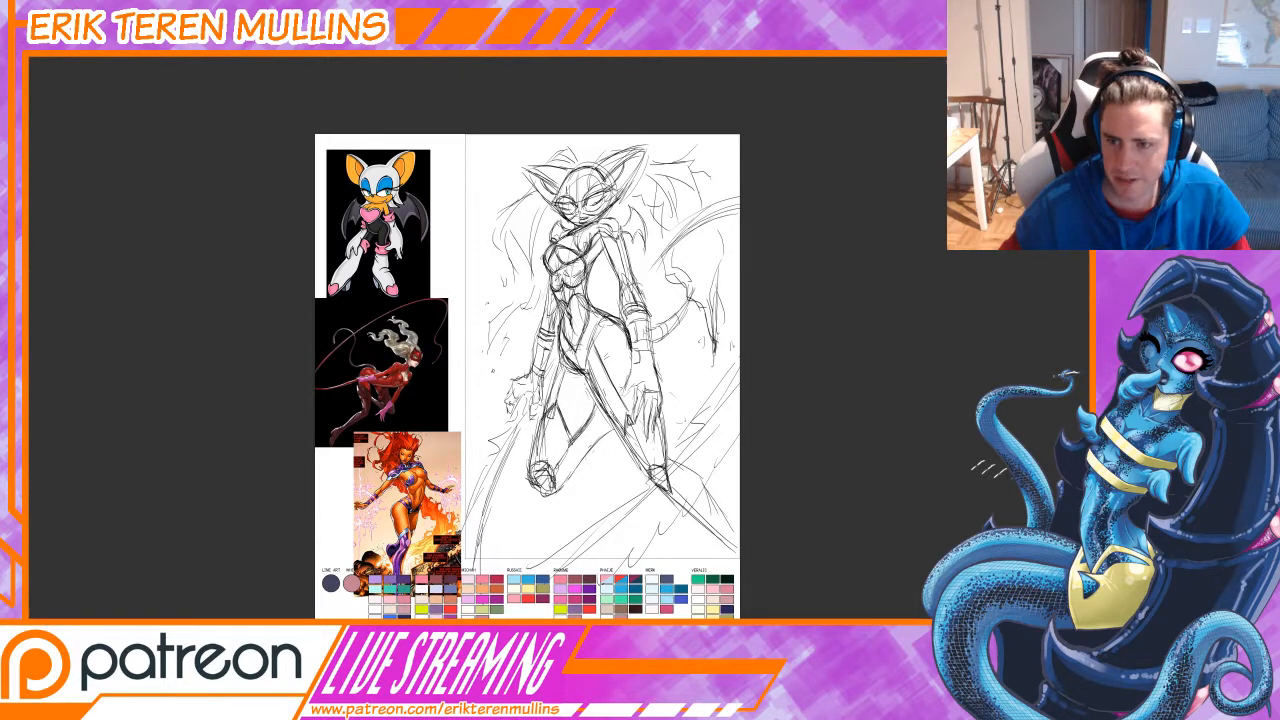
# Step: Lower the opacity of the figure sketch until it is only a very faint guide for inking
pyautogui.press('3')
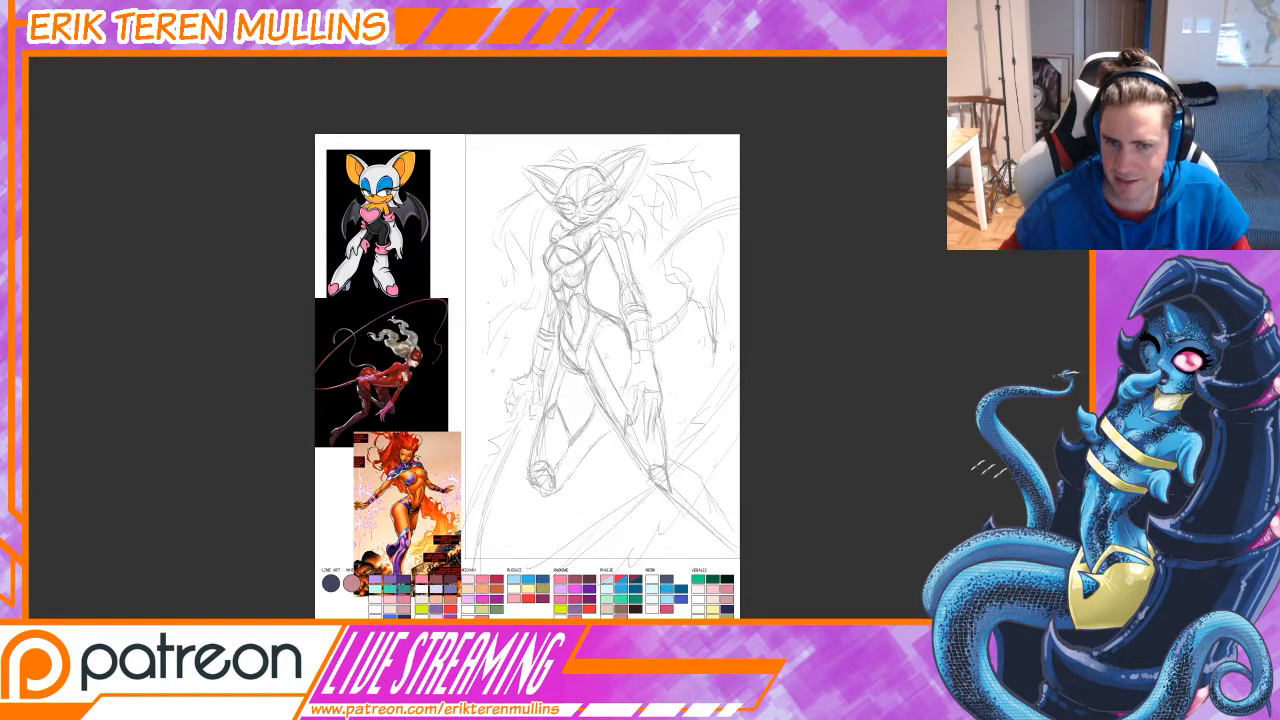
pyautogui.press('3')
pyautogui.press('1')
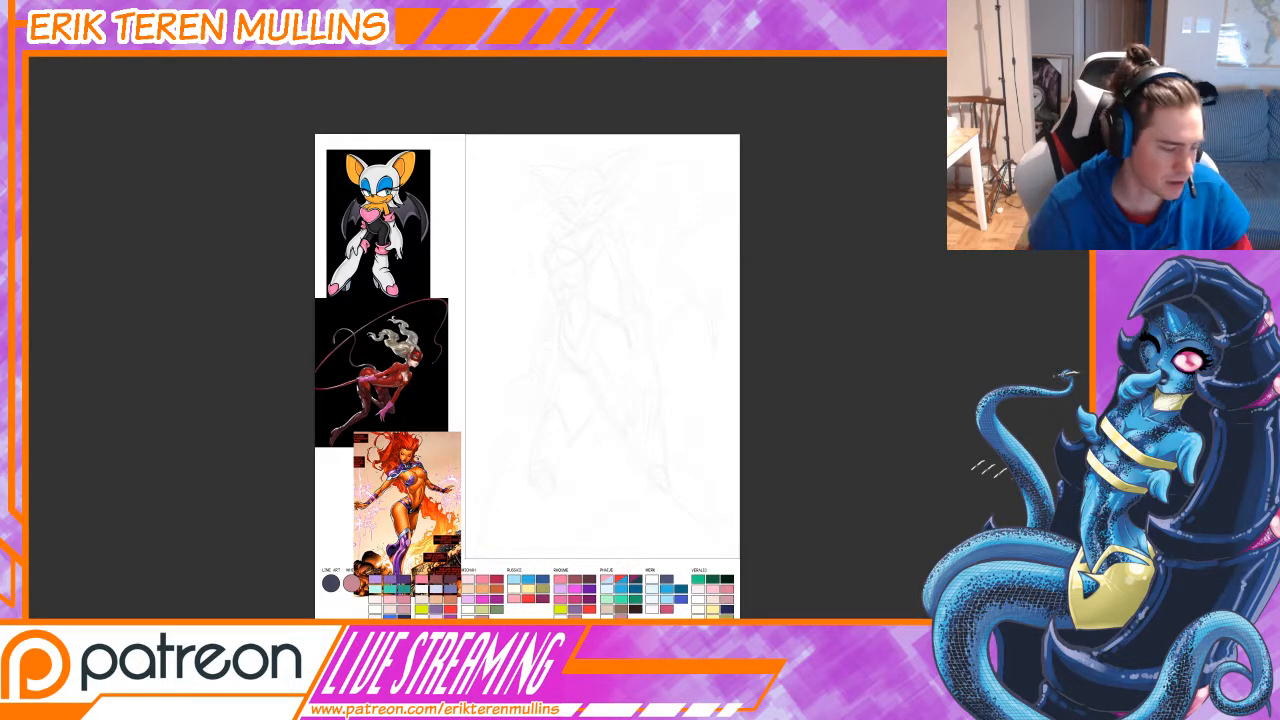
# Step: Ink the character's left eye in black over the faint sketch, with a thick upper lid and thinner side contours
pyautogui.hotkey('ctrl', '+')
pyautogui.hotkey('ctrl', '+')
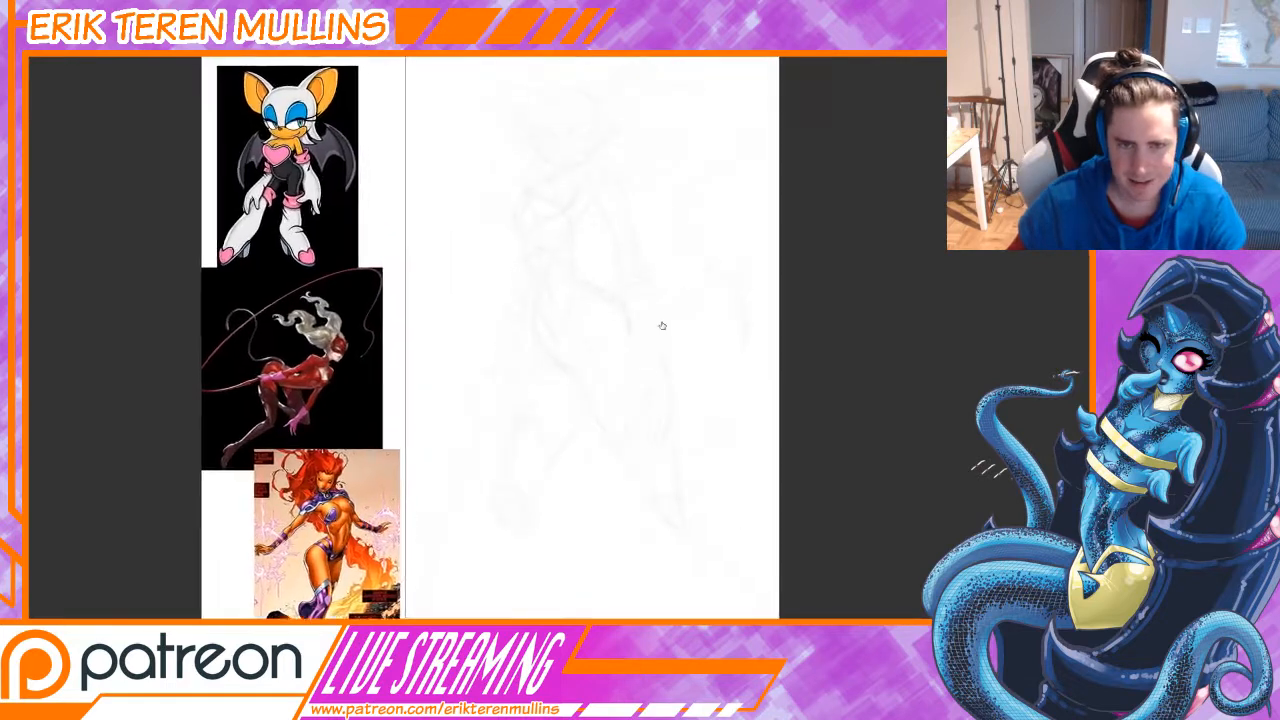
pyautogui.moveTo(606, 260); pyautogui.dragTo(674, 426)
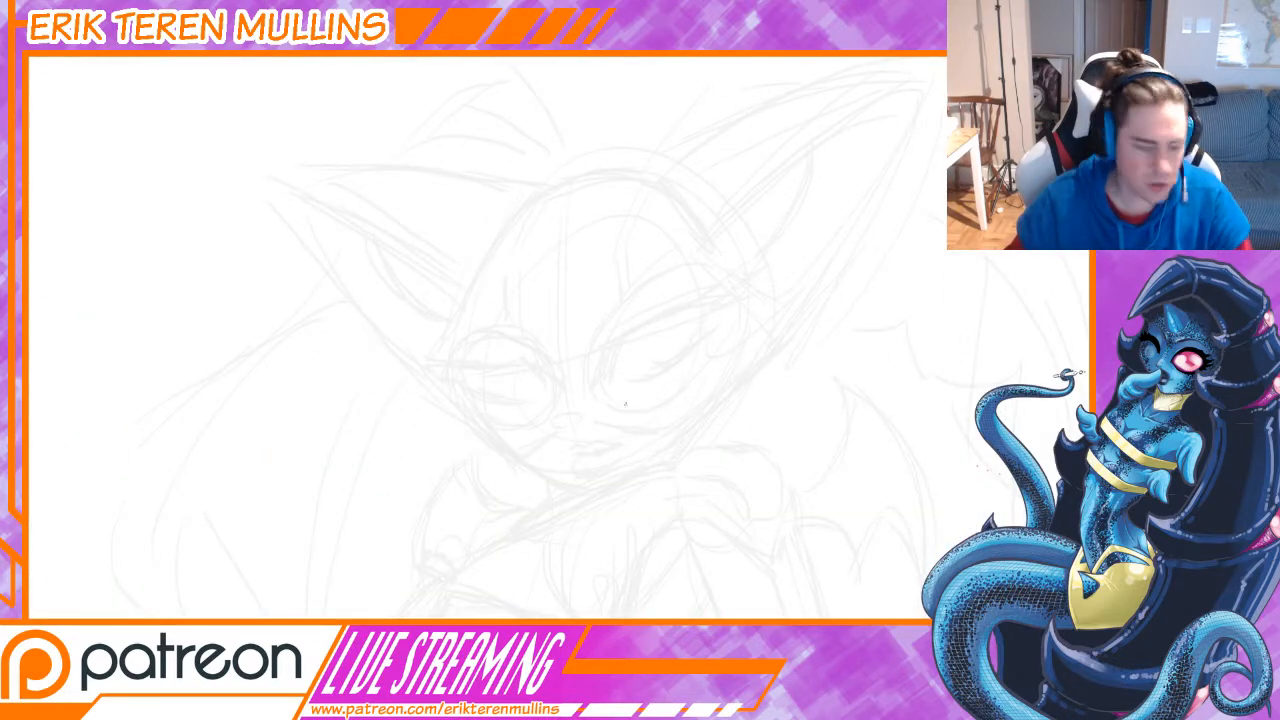
pyautogui.moveTo(578, 390)
pyautogui.mouseDown()
pyautogui.moveTo(566, 434)
pyautogui.moveTo(622, 366)
pyautogui.moveTo(670, 350)
pyautogui.moveTo(564, 410)
pyautogui.mouseUp()
pyautogui.moveTo(620, 368)
pyautogui.mouseDown()
pyautogui.moveTo(670, 356)
pyautogui.moveTo(644, 414)
pyautogui.mouseUp()
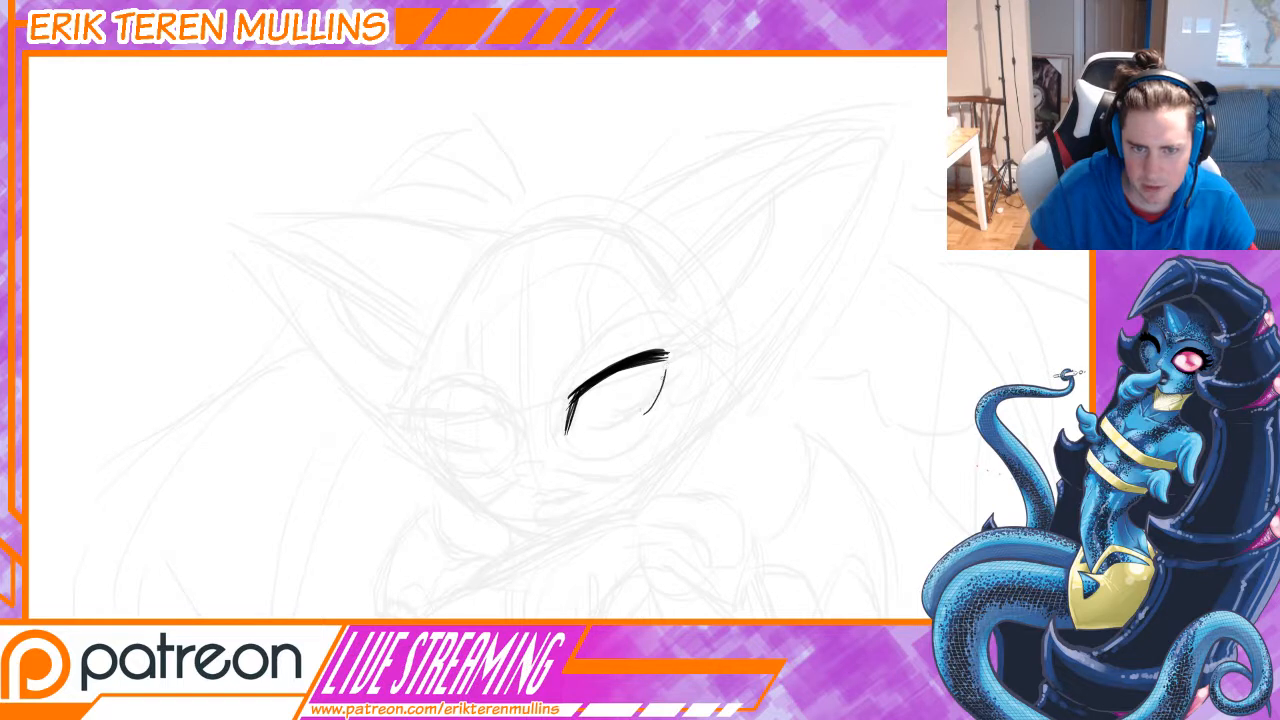
pyautogui.moveTo(664, 364); pyautogui.dragTo(628, 424)
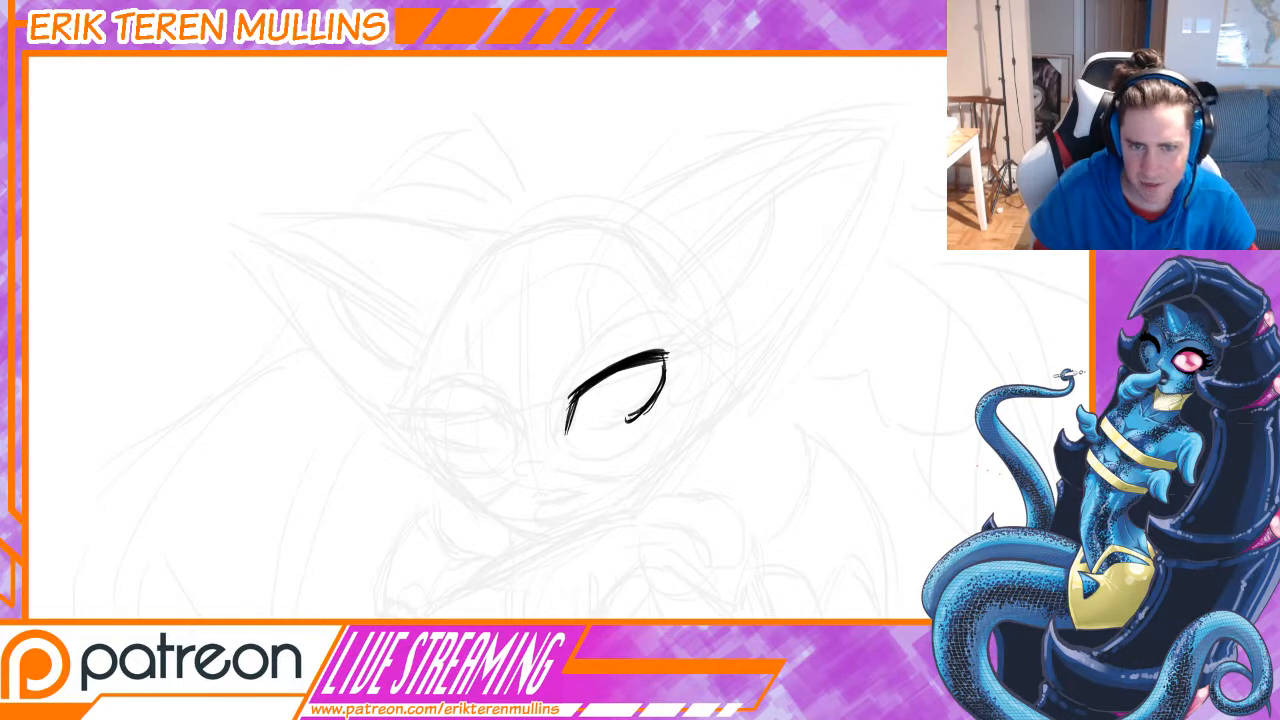
pyautogui.moveTo(648, 372)
pyautogui.mouseDown()
pyautogui.moveTo(610, 425)
pyautogui.moveTo(628, 420)
pyautogui.mouseUp()
pyautogui.press('[')
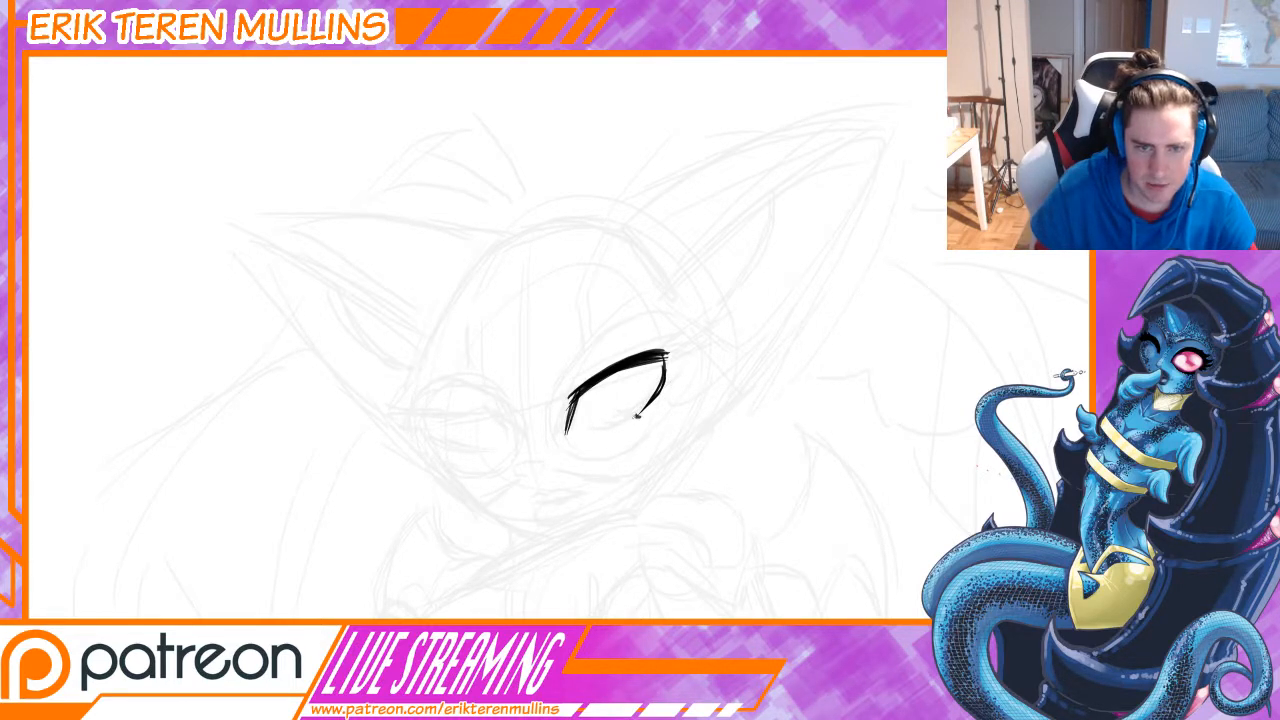